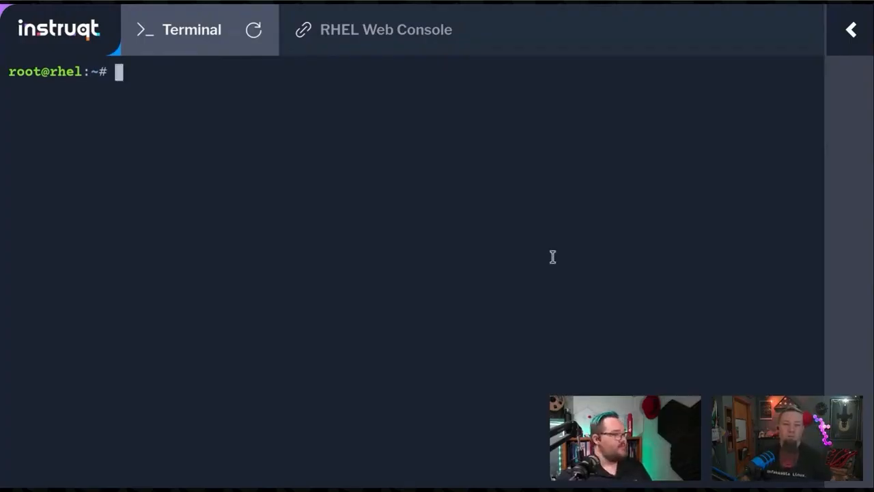
{"action": "type", "text": "sudo yum install openscap-scanner -y"}
Install openscap-scanner and scap-security-guide with yum; both report already installed.
{"action": "key", "text": "Return"}
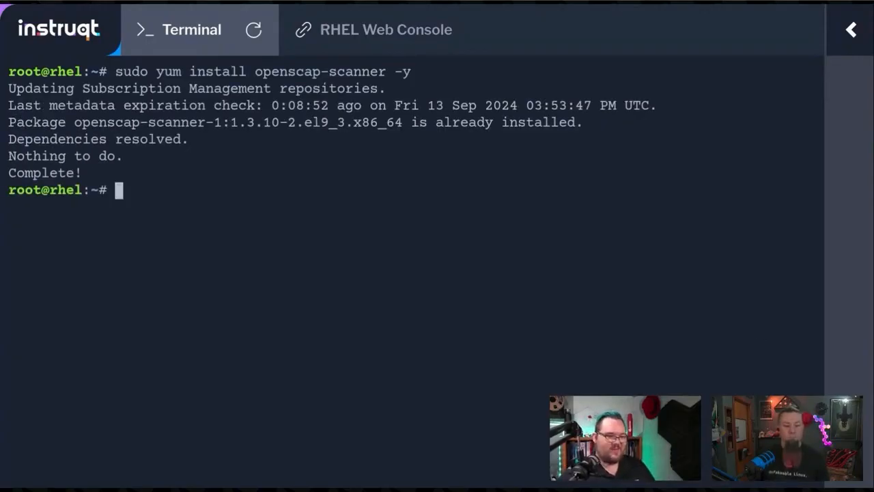
{"action": "type", "text": "sudo yum install scap-security-guide -y"}
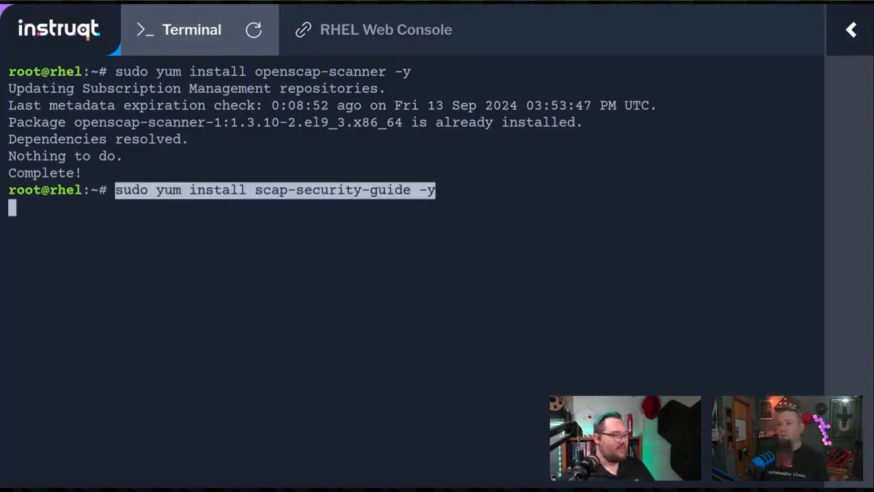
{"action": "key", "text": "Return"}
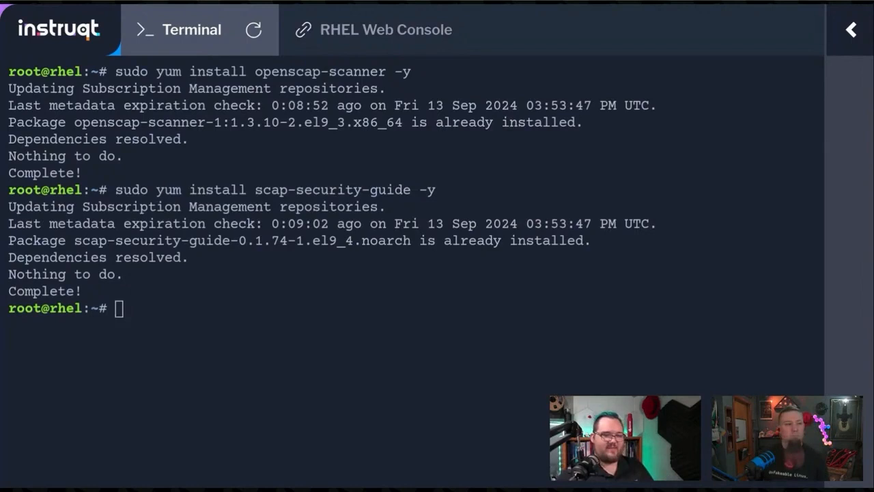
List the SCAP datastream files under /usr/share/xml/scap/ssg/content.
{"action": "left_click", "coordinate": [536, 347]}
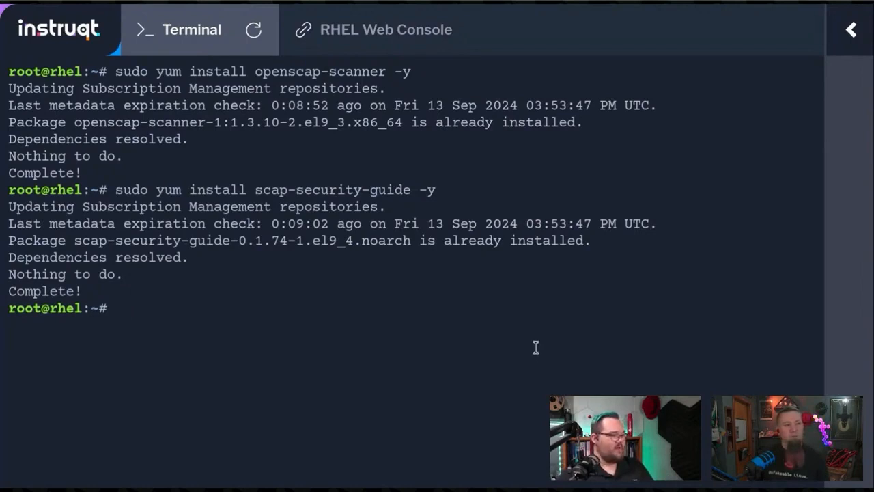
{"action": "type", "text": "ls -1 /usr/share/xml/scap/ssg/content/ssg-*-ds.xml"}
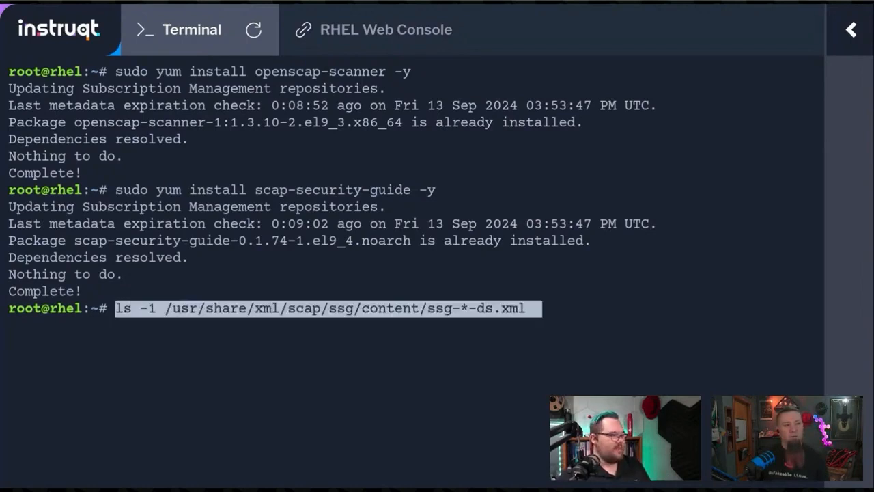
{"action": "key", "text": "Return"}
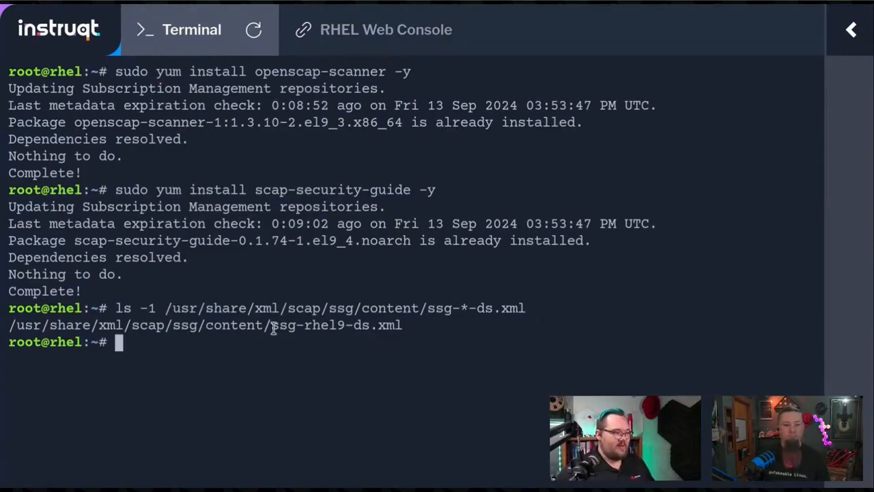
Copy the ssg-rhel9-ds file name from the listing and clear the terminal.
{"action": "left_click_drag", "start_coordinate": [272, 325], "coordinate": [386, 325]}
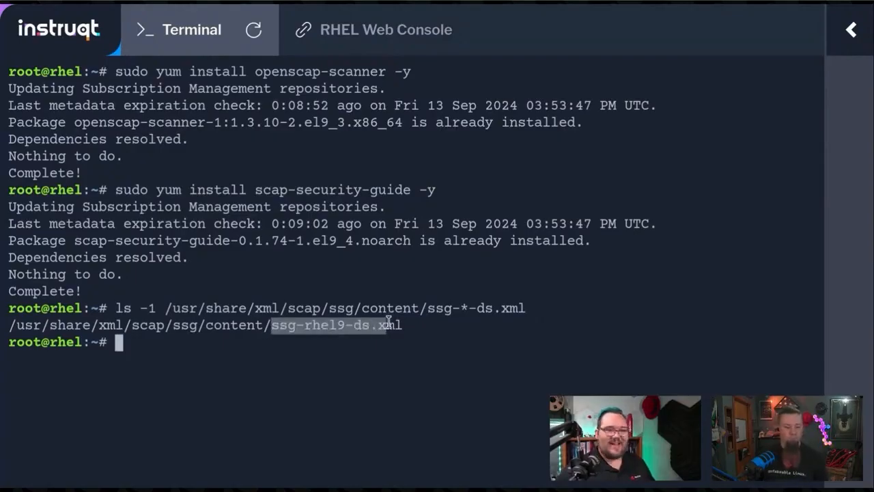
{"action": "left_click", "coordinate": [403, 332]}
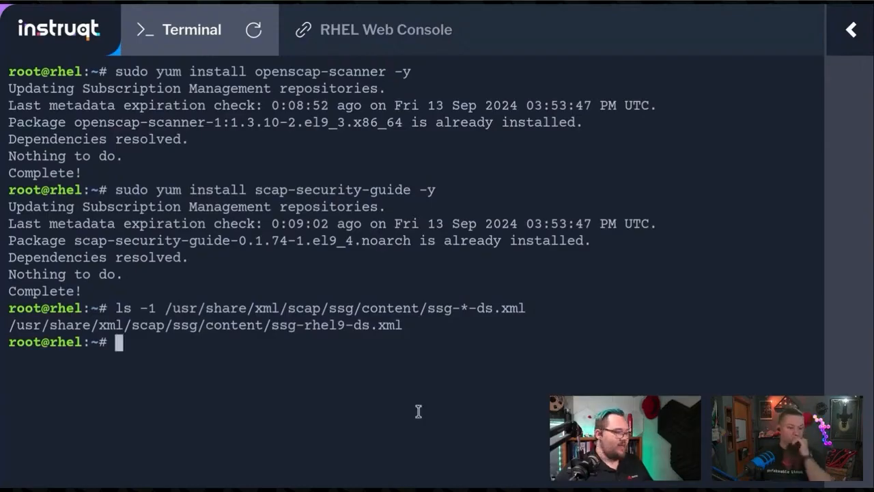
{"action": "type", "text": "clear"}
{"action": "key", "text": "Return"}
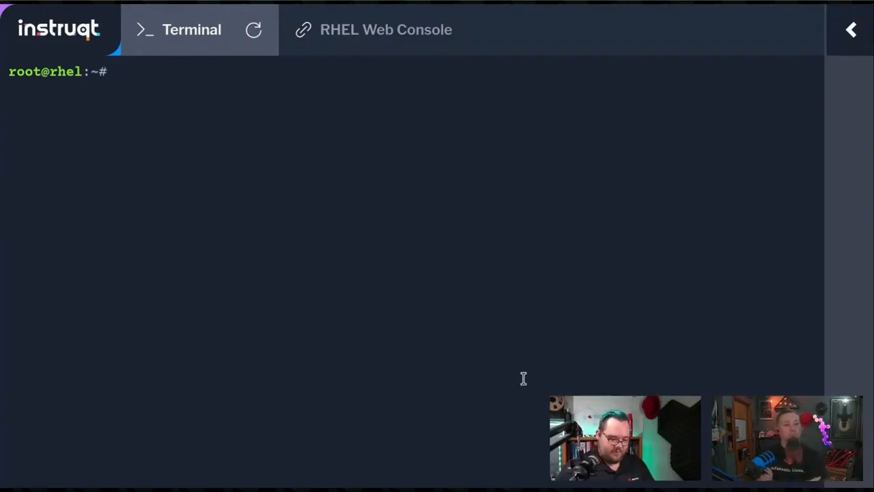
{"action": "type", "text": "osca"}
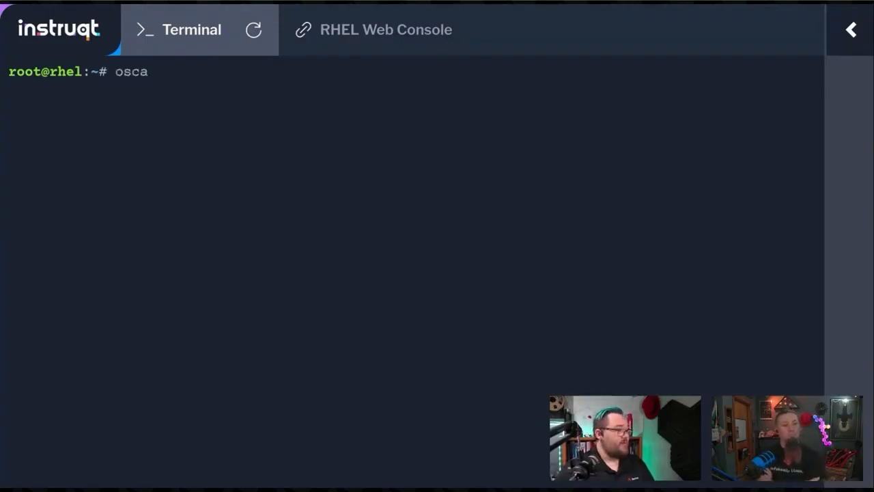
{"action": "type", "text": "p"}
Show oscap usage, then run oscap info on ssg-rhel9-ds.xml to list its profiles.
{"action": "key", "text": "Return"}
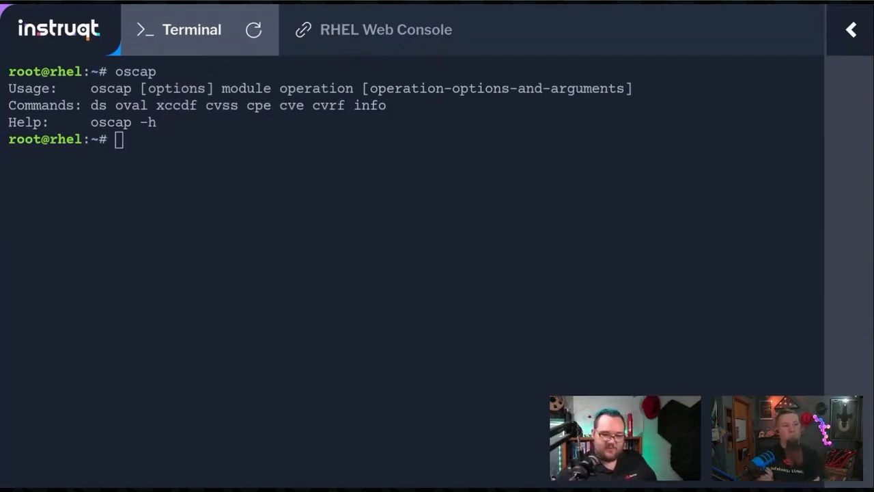
{"action": "key", "text": "ctrl+shift+v"}
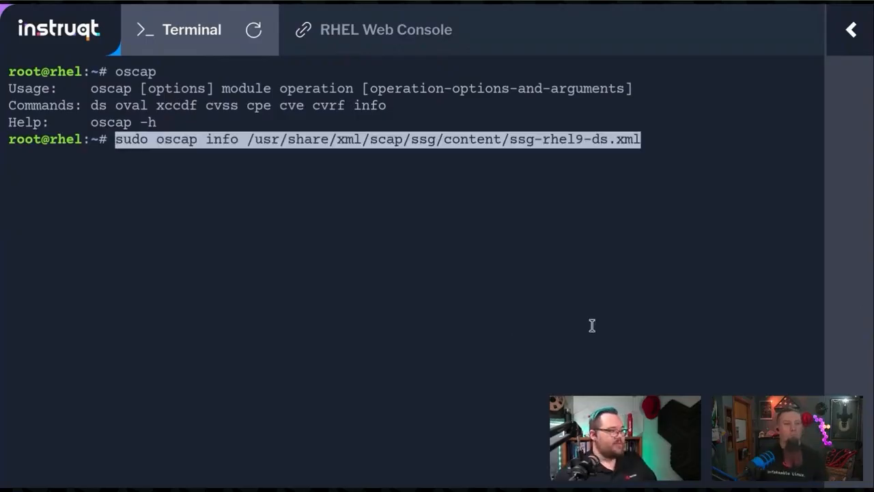
{"action": "key", "text": "Return"}
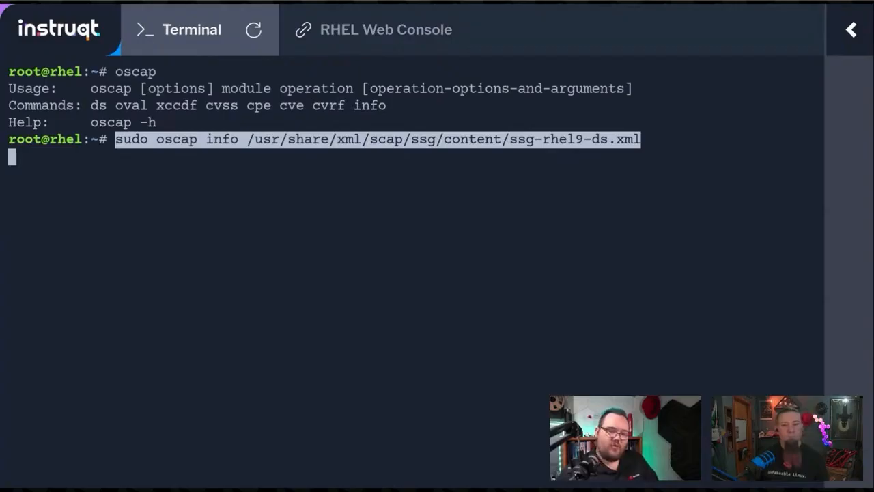
Review the datastream's profile list, highlighting the CIS benchmark profile lines.
{"action": "key", "text": "Return"}
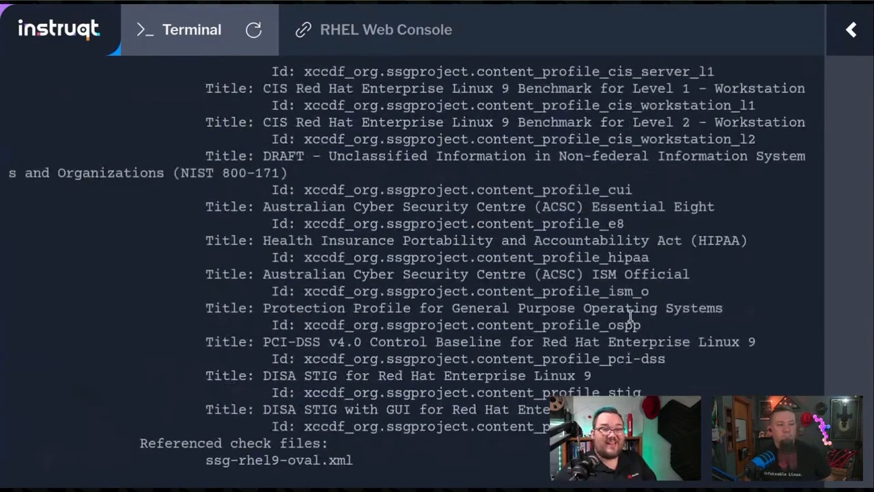
{"action": "scroll", "coordinate": [629, 314], "scroll_direction": "up", "scroll_amount": 3}
{"action": "scroll", "coordinate": [629, 314], "scroll_direction": "up", "scroll_amount": 2}
{"action": "scroll", "coordinate": [629, 314], "scroll_direction": "up", "scroll_amount": 2}
{"action": "scroll", "coordinate": [629, 314], "scroll_direction": "up", "scroll_amount": 2}
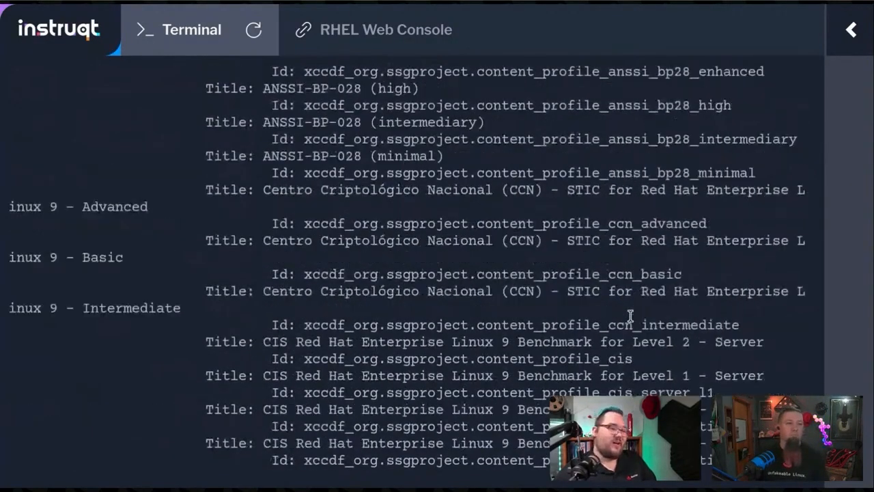
{"action": "scroll", "coordinate": [629, 314], "scroll_direction": "up", "scroll_amount": 2}
{"action": "scroll", "coordinate": [629, 314], "scroll_direction": "down", "scroll_amount": 2}
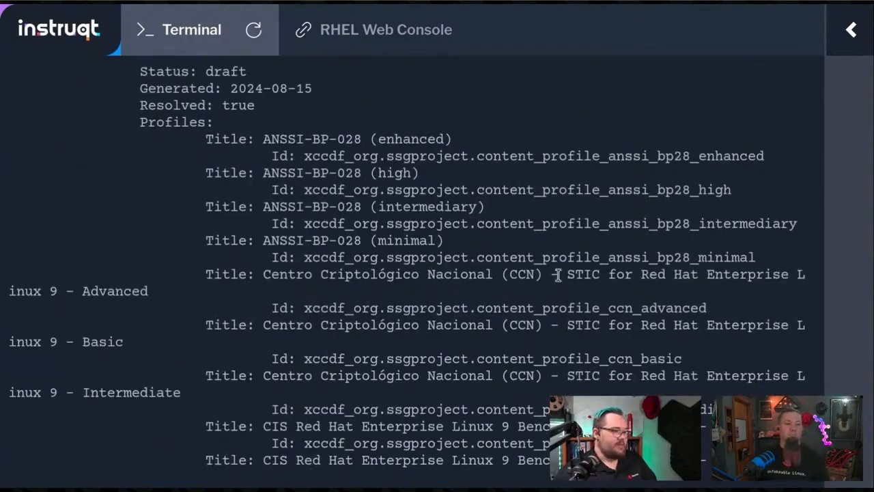
{"action": "scroll", "coordinate": [615, 314], "scroll_direction": "down", "scroll_amount": 2}
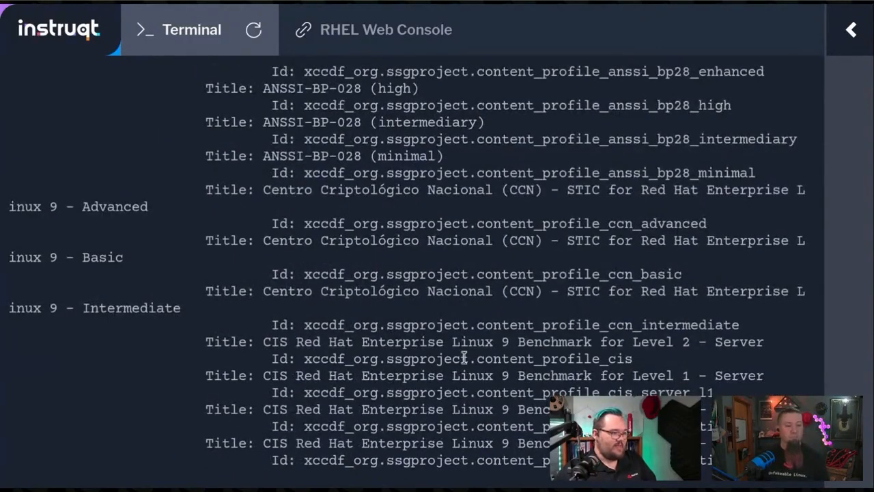
{"action": "left_click_drag", "start_coordinate": [200, 342], "coordinate": [205, 468]}
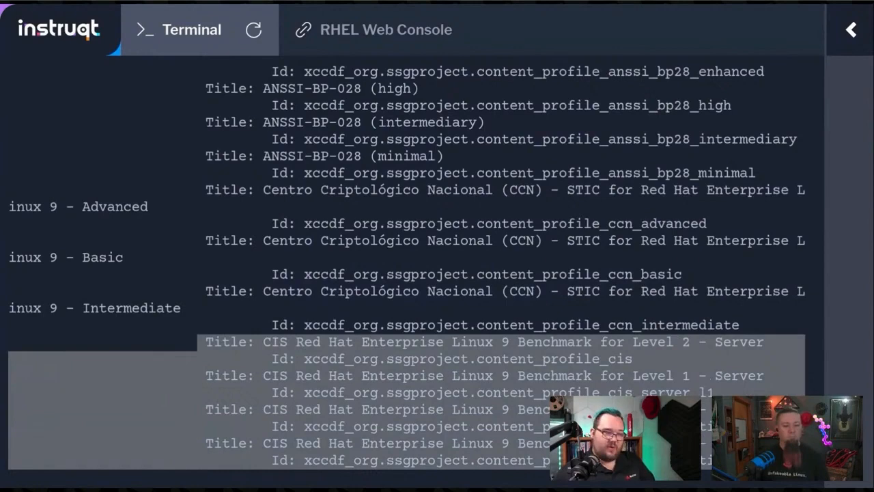
{"action": "left_click", "coordinate": [808, 379]}
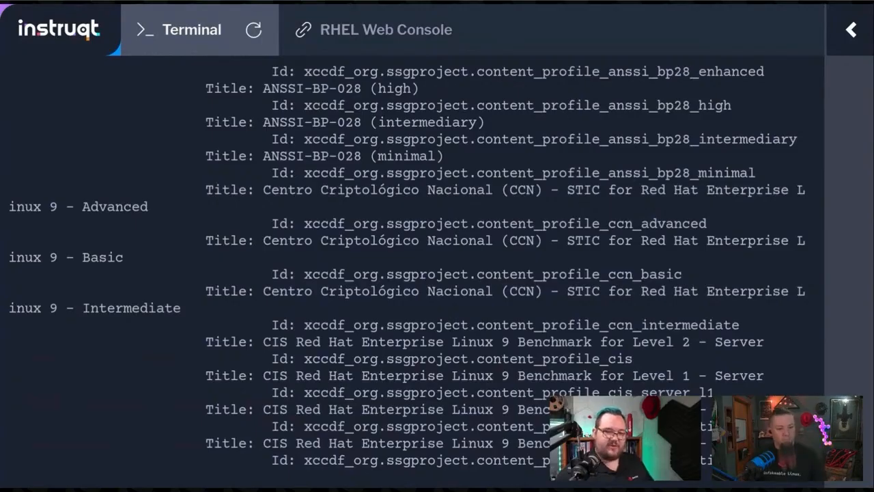
{"action": "scroll", "coordinate": [410, 260], "scroll_direction": "down", "scroll_amount": 10}
{"action": "scroll", "coordinate": [410, 259], "scroll_direction": "up", "scroll_amount": 2}
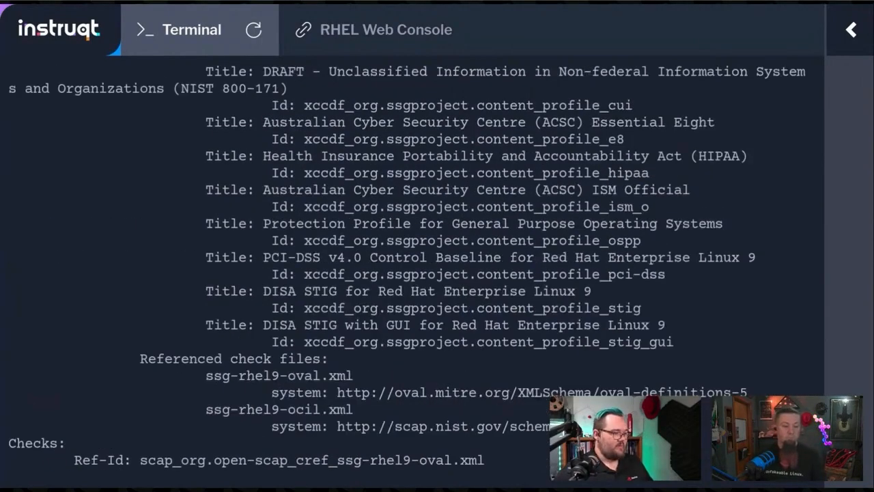
{"action": "scroll", "coordinate": [409, 260], "scroll_direction": "down", "scroll_amount": 2}
{"action": "type", "text": "cleatr"}
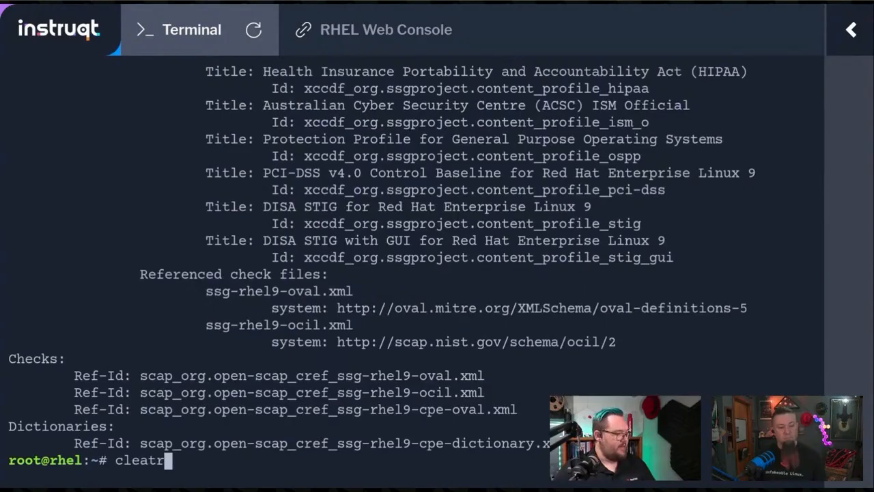
{"action": "key", "text": "BackSpace"}
{"action": "key", "text": "BackSpace"}
{"action": "type", "text": "r"}
Run the oscap xccdf eval CIS Level 1 server scan, saving results to OpenScap_results_file.xml.
{"action": "key", "text": "Return"}
{"action": "key", "text": "ctrl+shift+v"}
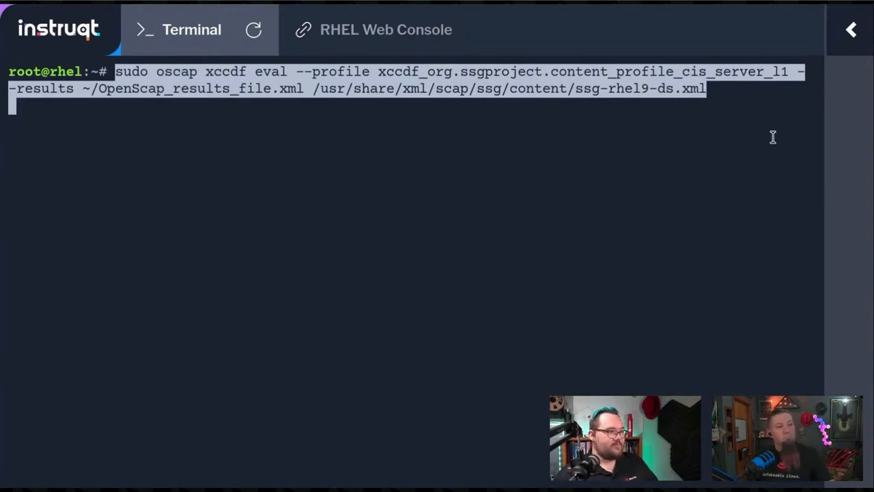
{"action": "key", "text": "Return"}
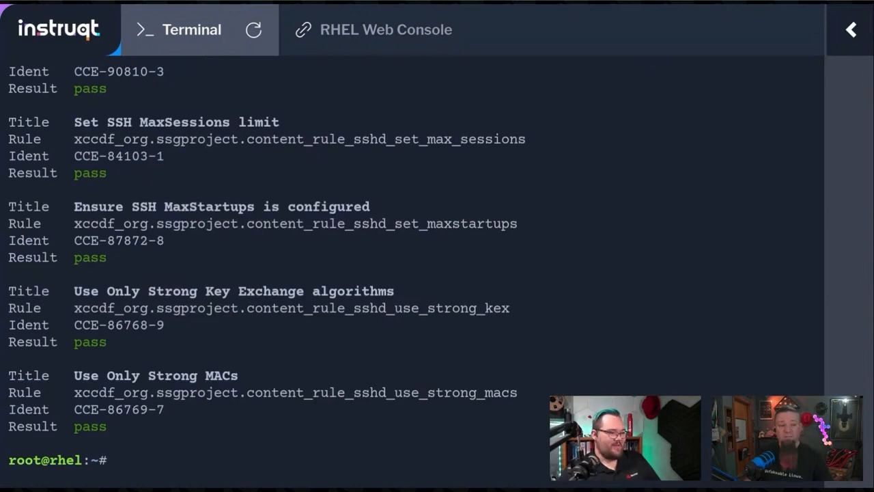
Start the oscap xccdf generate report command, cancel it with Ctrl+C, and clear the terminal.
{"action": "key", "text": "ctrl+shift+v"}
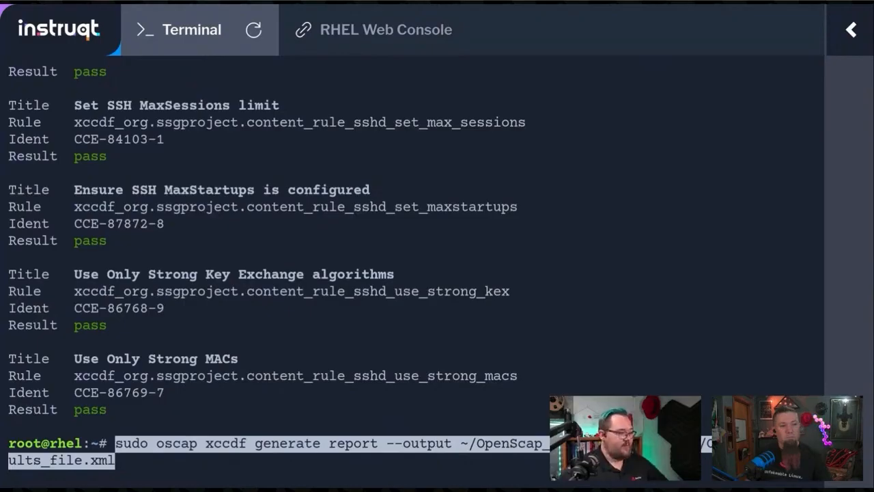
{"action": "key", "text": "Return"}
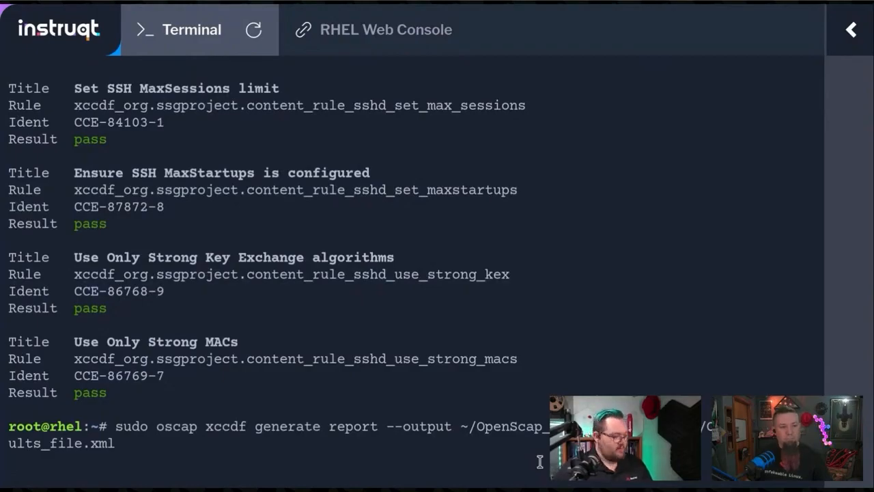
{"action": "key", "text": "ctrl+c"}
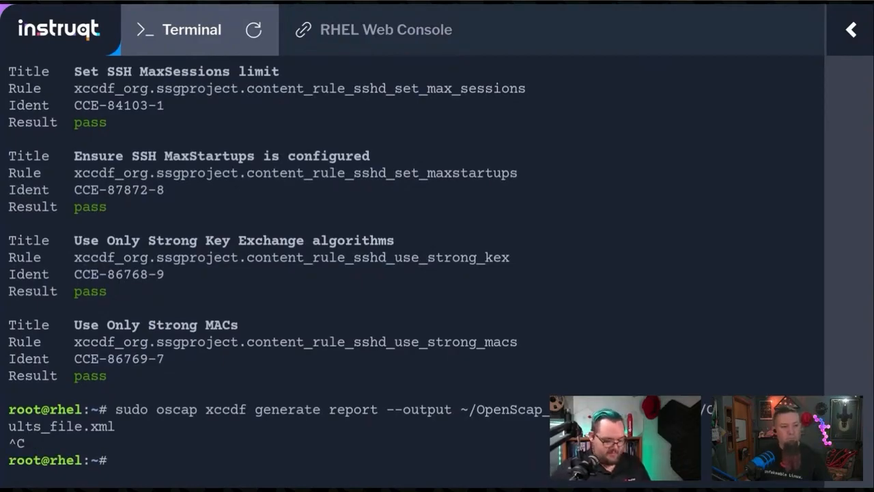
{"action": "type", "text": "clear"}
{"action": "key", "text": "Return"}
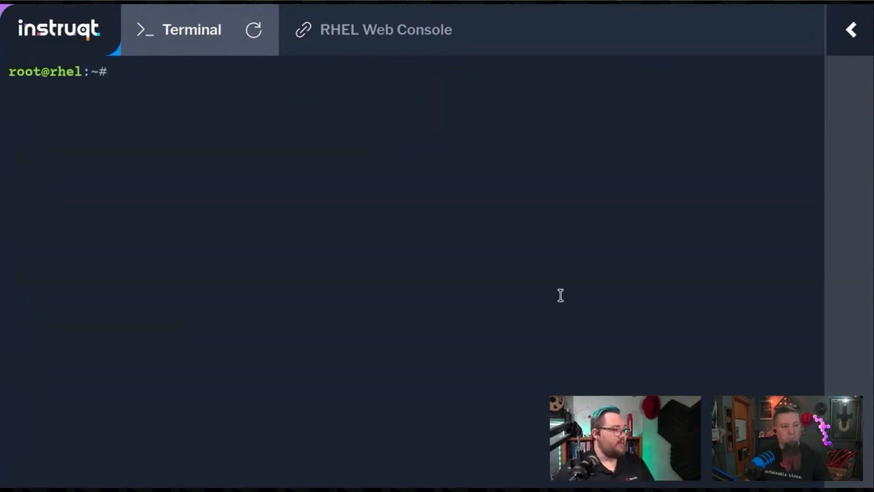
Generate ~/OpenScap_report_file.html from the scan results file.
{"action": "key", "text": "ctrl+shift+v"}
{"action": "key", "text": "Return"}
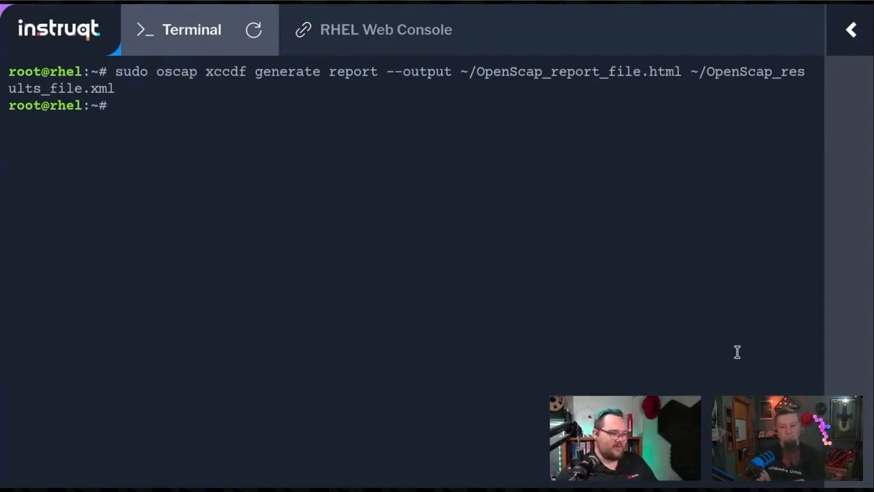
Install lynx with yum (already installed) and clear the terminal.
{"action": "key", "text": "ctrl+shift+v"}
{"action": "key", "text": "Return"}
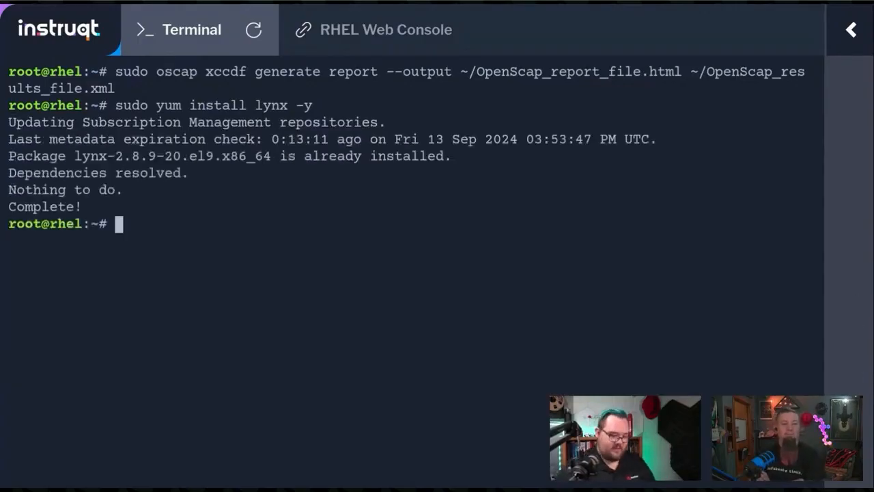
{"action": "type", "text": "clear"}
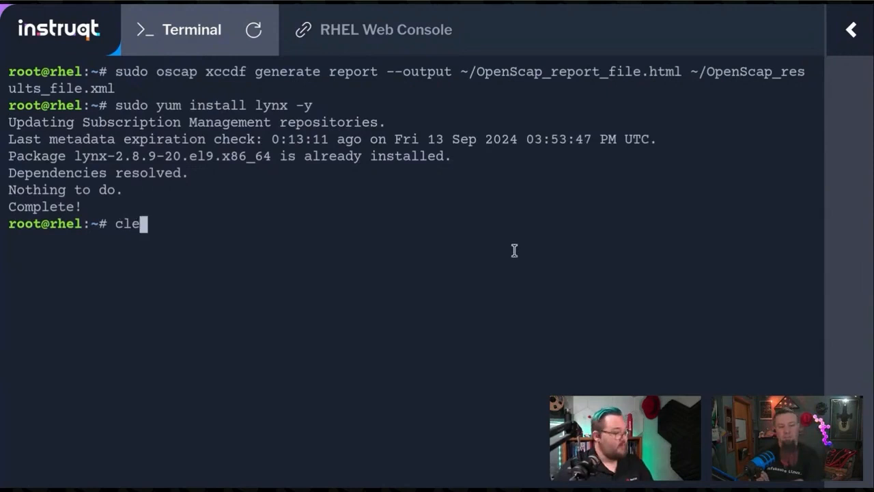
{"action": "key", "text": "Return"}
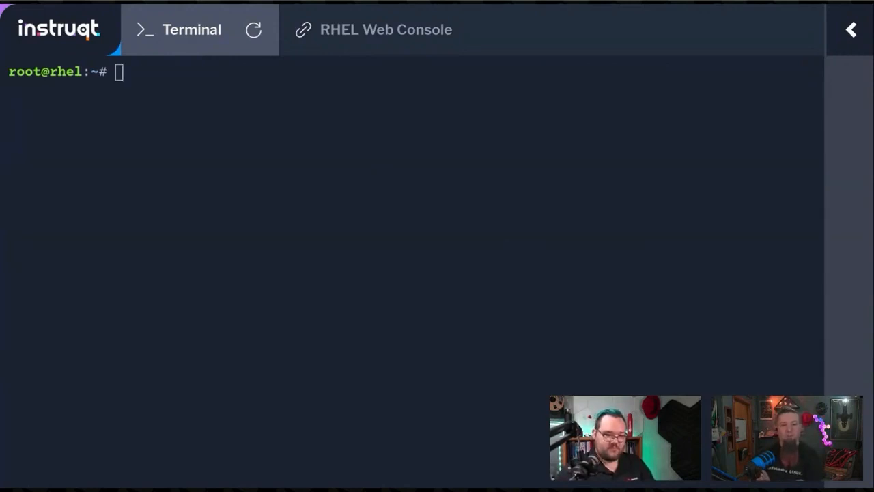
View OpenScap_report_file.html in lynx and page down to the Score section.
{"action": "key", "text": "ctrl+shift+v"}
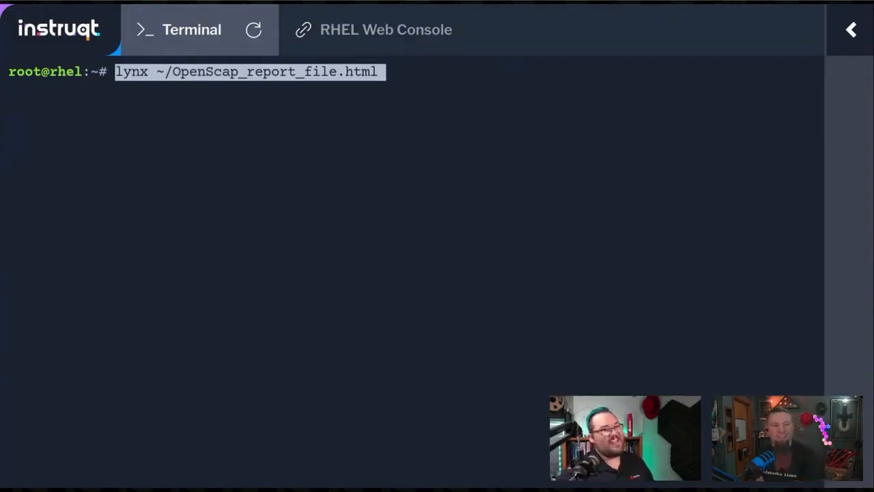
{"action": "key", "text": "Return"}
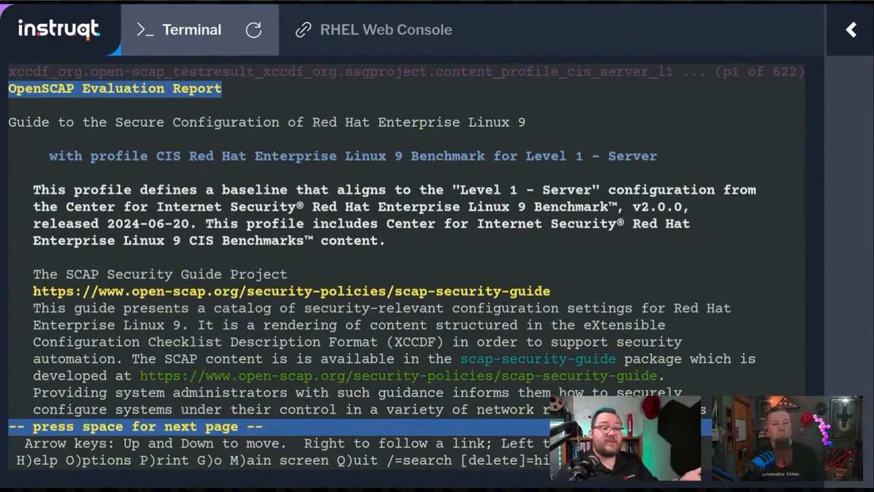
{"action": "key", "text": "space"}
{"action": "key", "text": "space"}
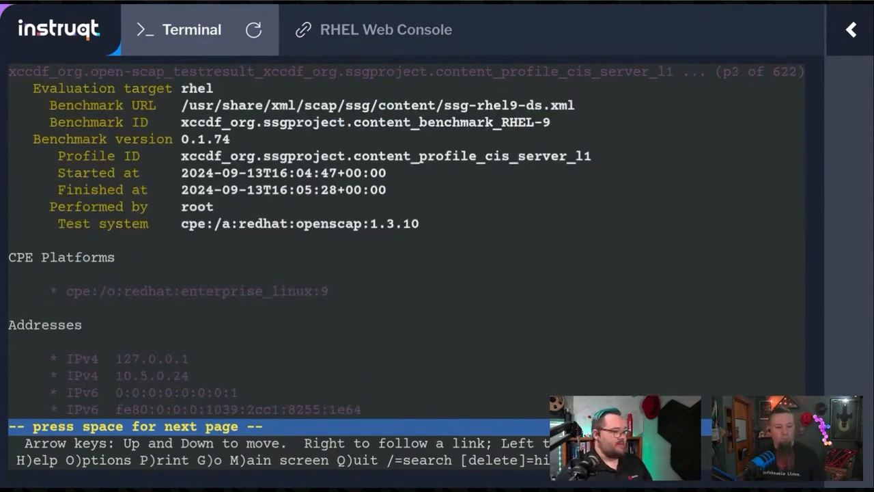
{"action": "key", "text": "space"}
{"action": "key", "text": "space"}
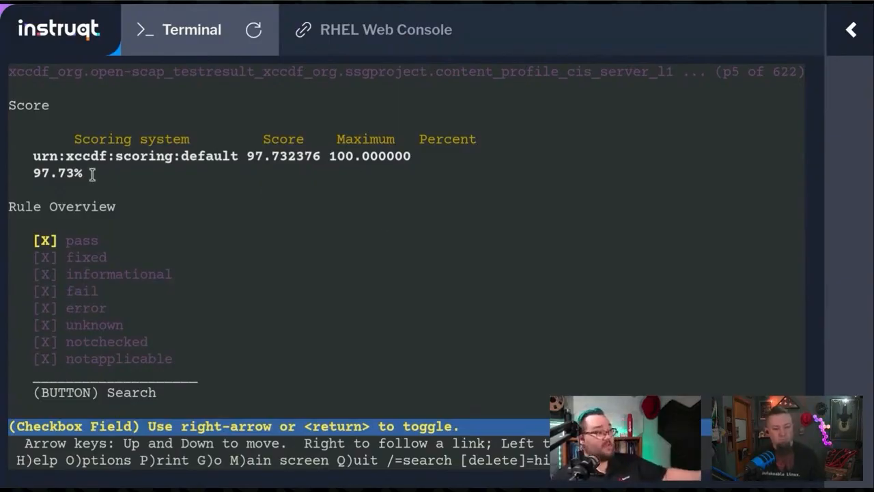
Copy the 97.73% compliance score and quit lynx back to the shell.
{"action": "left_click_drag", "start_coordinate": [92, 172], "coordinate": [17, 172]}
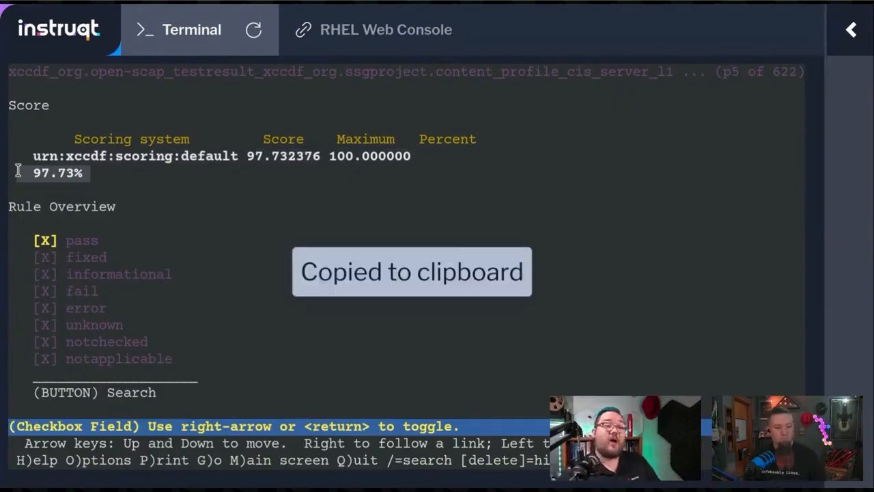
{"action": "left_click", "coordinate": [258, 211]}
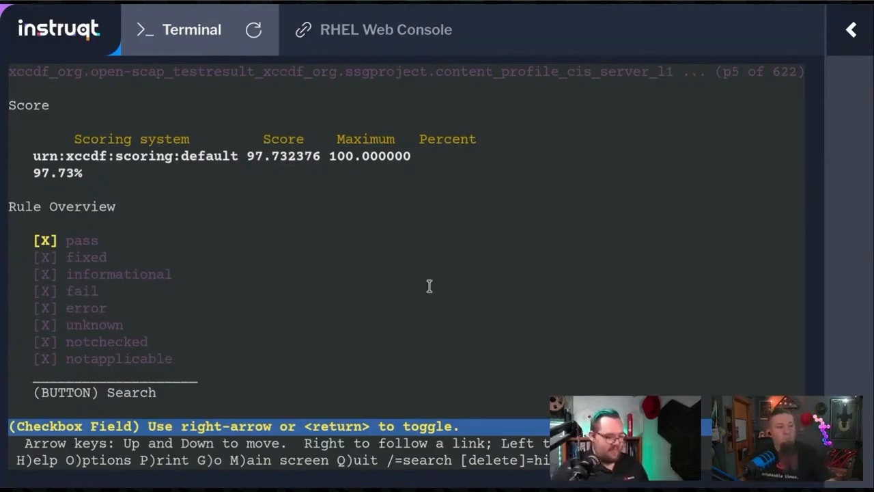
{"action": "key", "text": "q"}
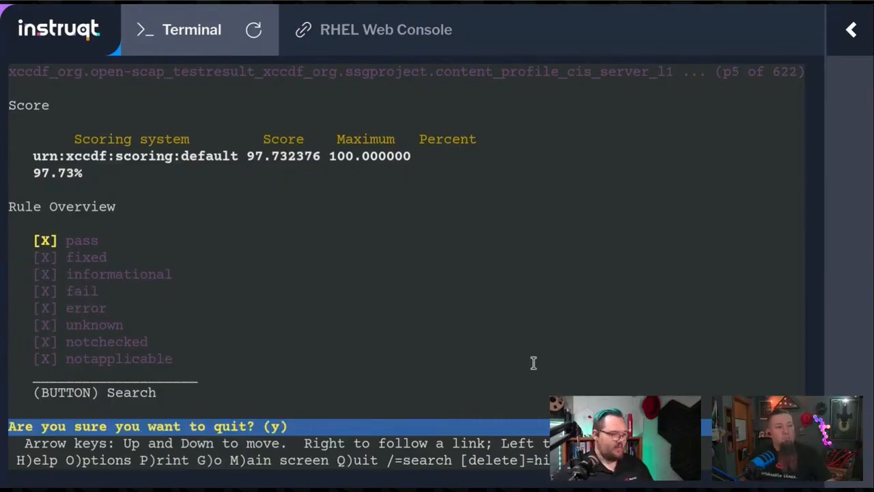
{"action": "key", "text": "y"}
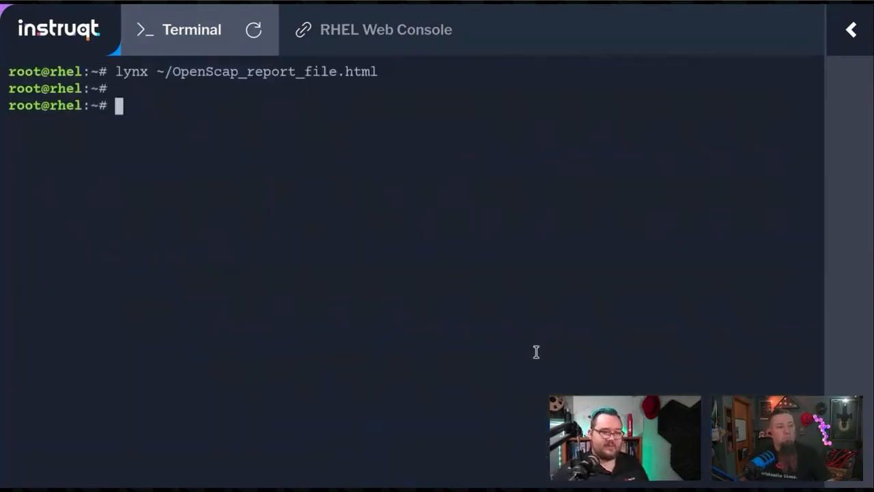